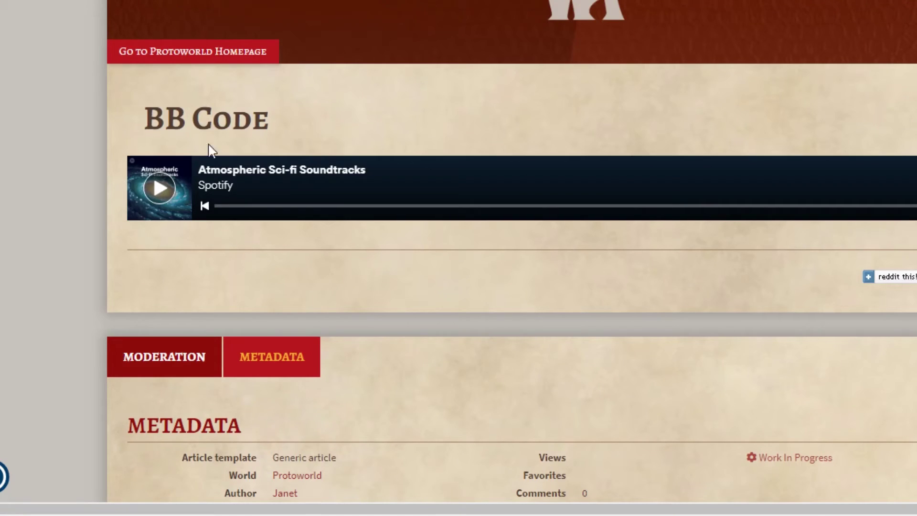
# Play the embedded Spotify playlist and the Carl Orff theme video on the Sir Lars Achnaar article.
pyautogui.click(159, 188)
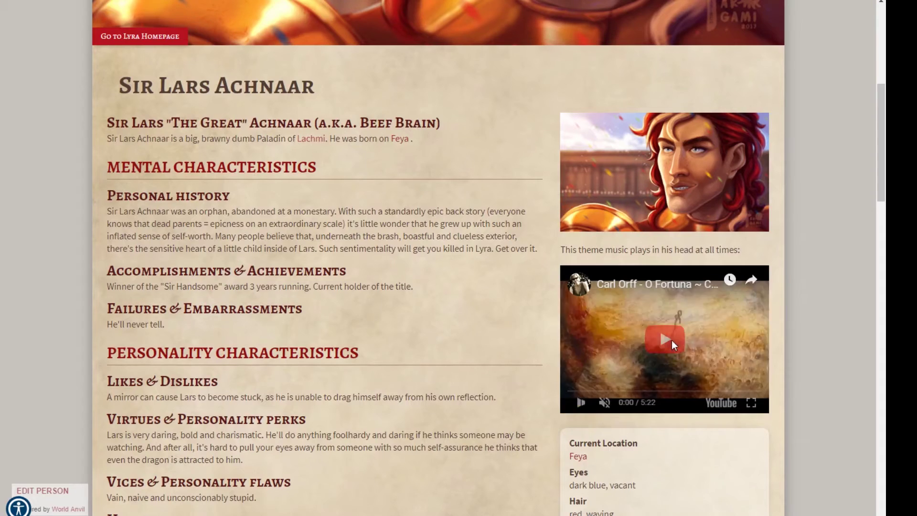
pyautogui.click(672, 341)
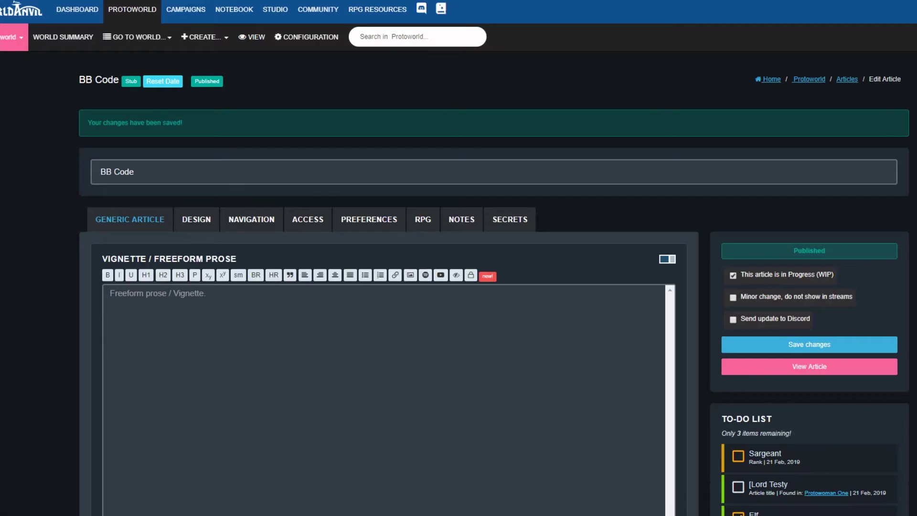
# Write the sentence about using the buttons above the text box in the prose and make it bold.
pyautogui.click(185, 337)
pyautogui.write('The easie')
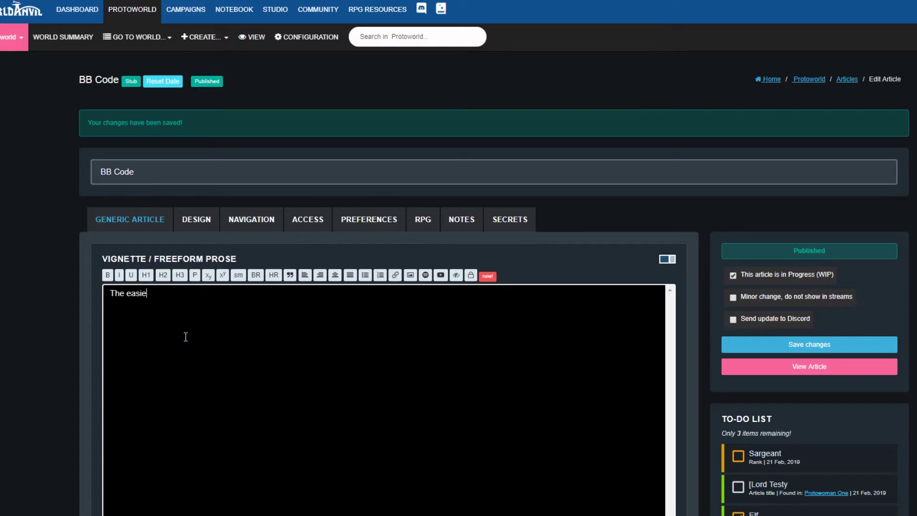
pyautogui.write('st way to get started using B')
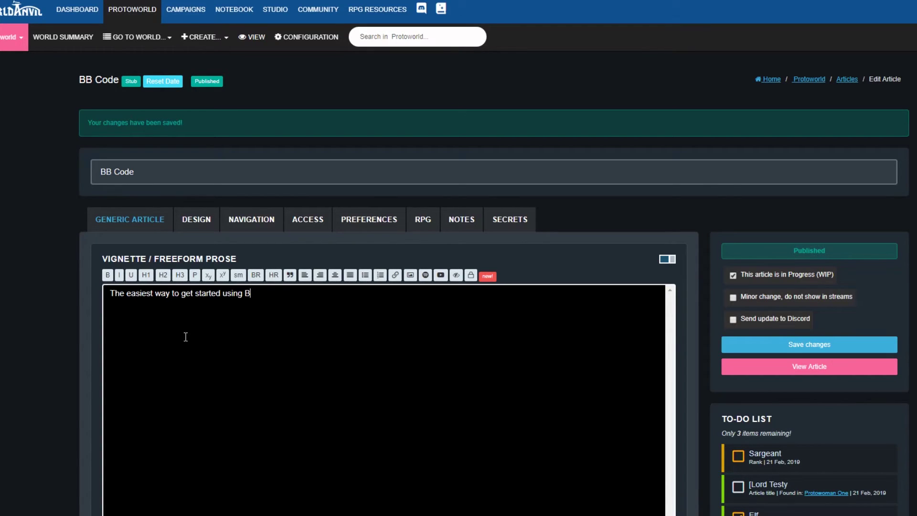
pyautogui.write('B Code in World Anvil ')
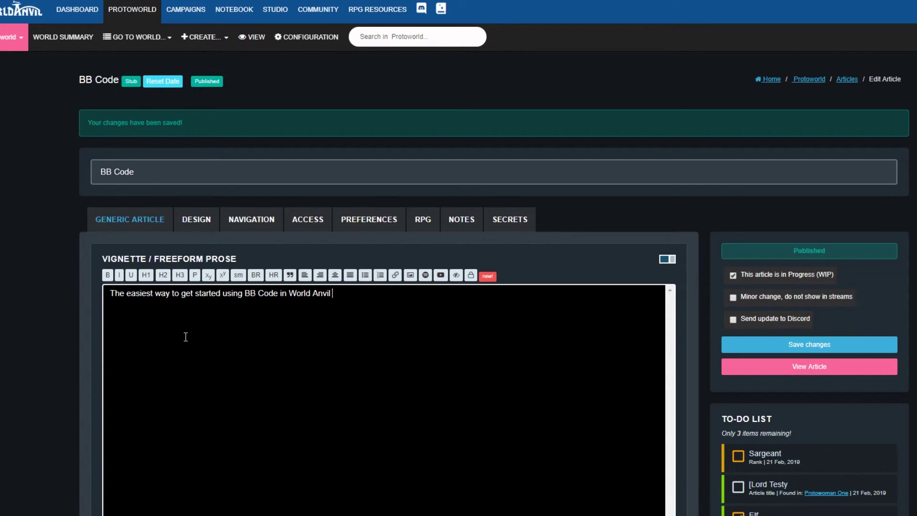
pyautogui.write('is to use the buttons above')
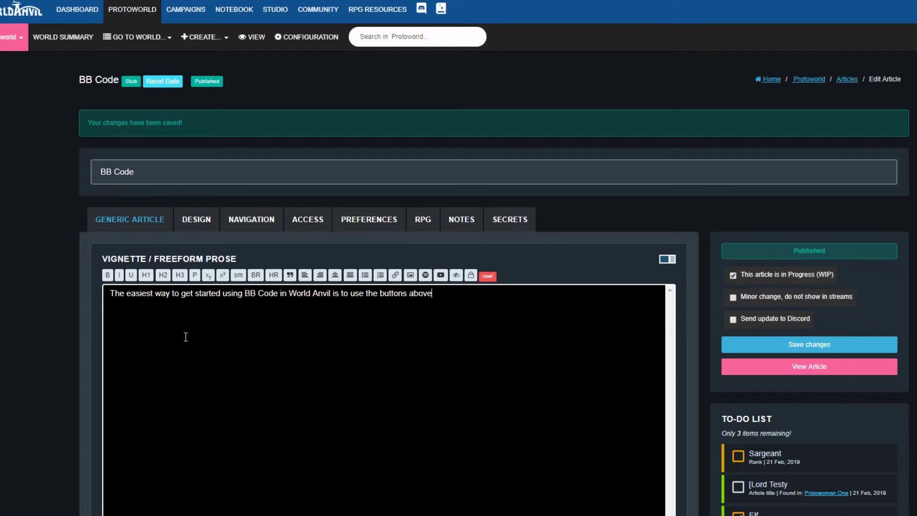
pyautogui.write(' the text box.')
pyautogui.moveTo(483, 295); pyautogui.dragTo(109, 305)
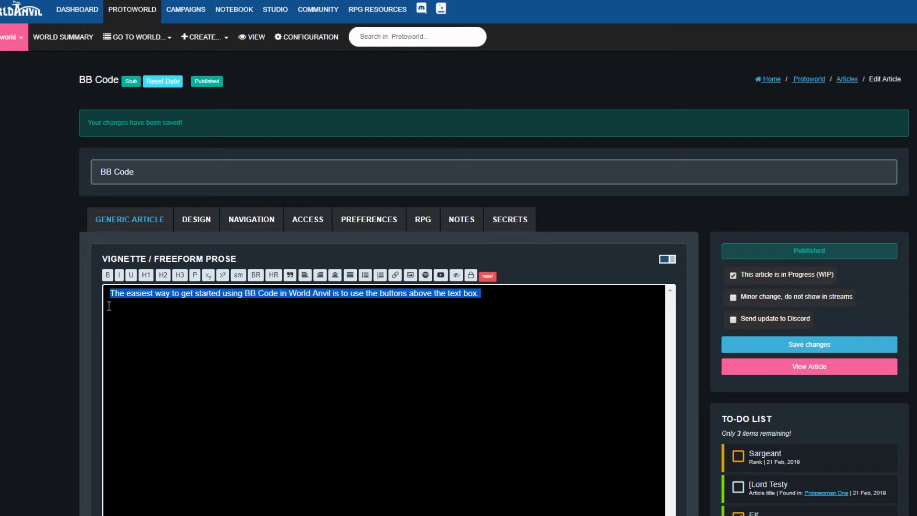
pyautogui.click(107, 275)
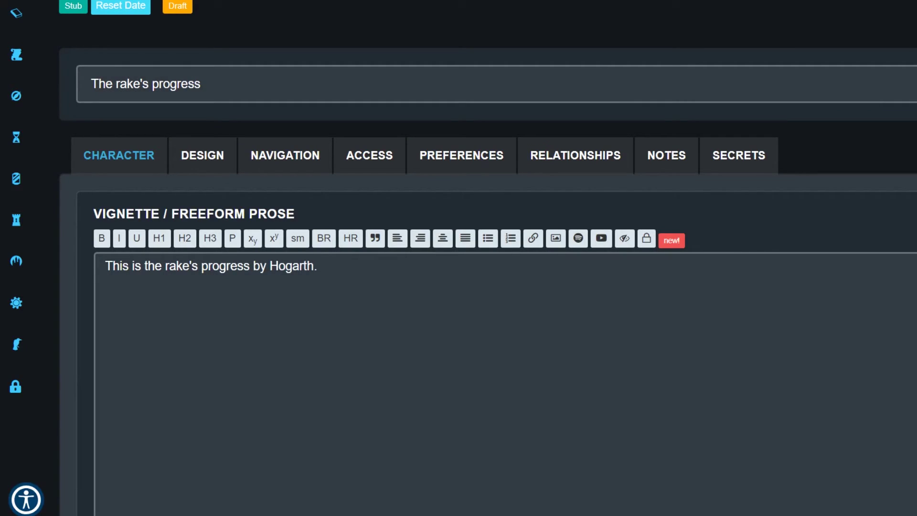
# Paste the gallery image code [img:265941] below the existing prose line.
pyautogui.click(131, 313)
pyautogui.write('[img:265941]')
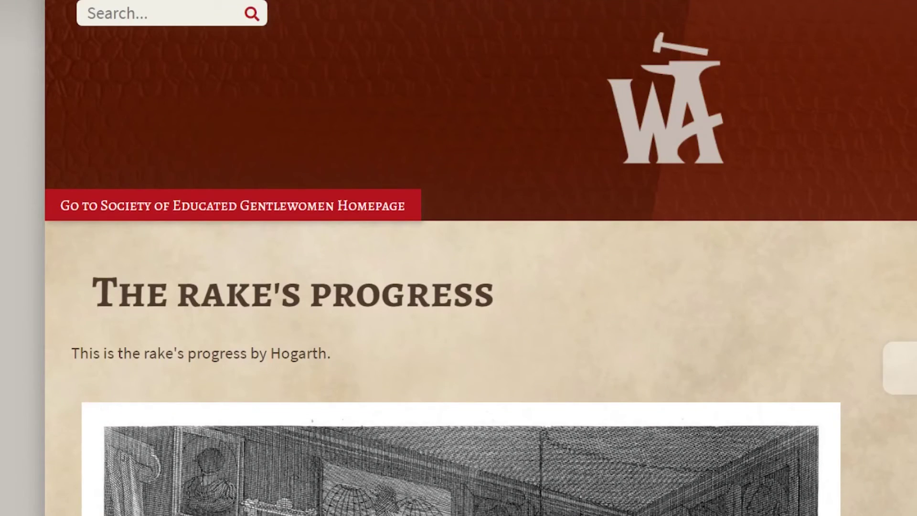
pyautogui.scroll(-8, 458, 258)
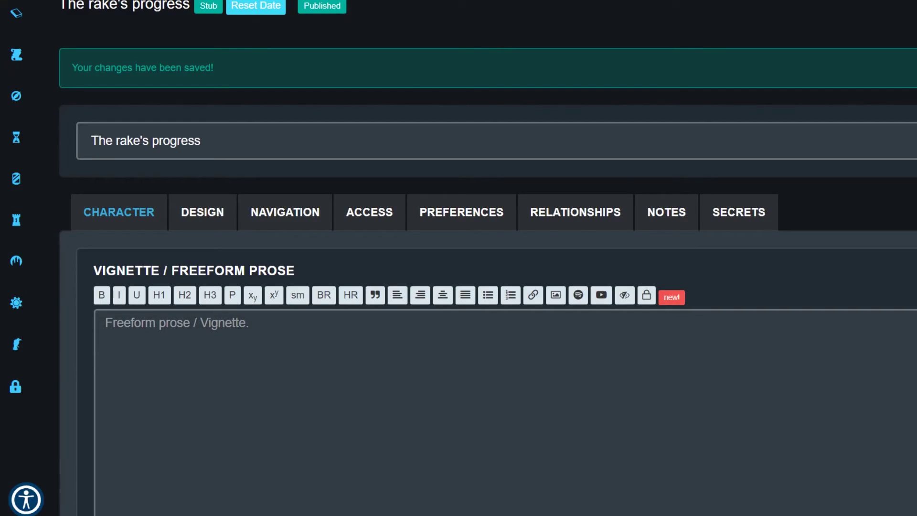
pyautogui.click(356, 379)
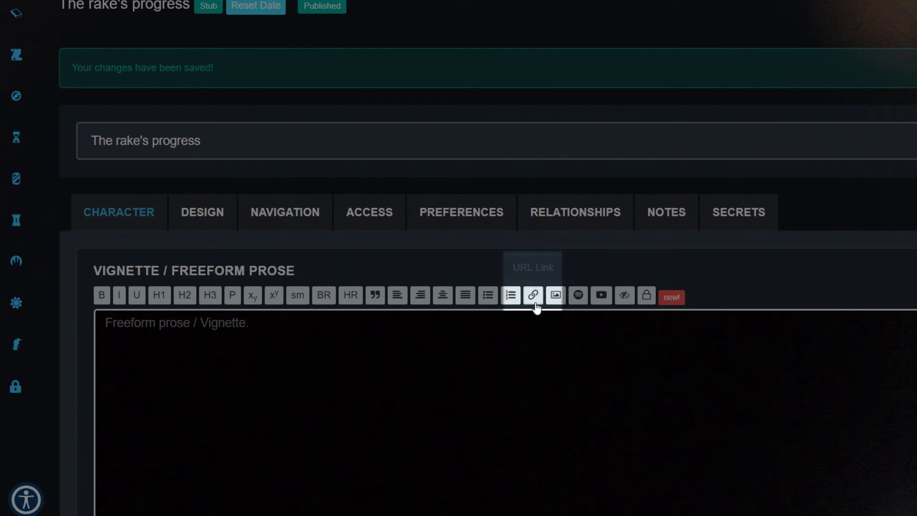
pyautogui.click(534, 296)
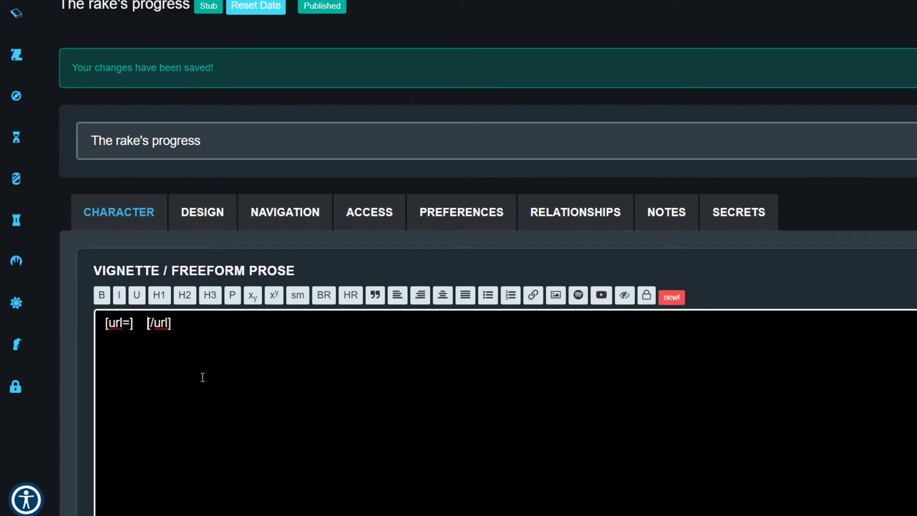
pyautogui.write('https://')
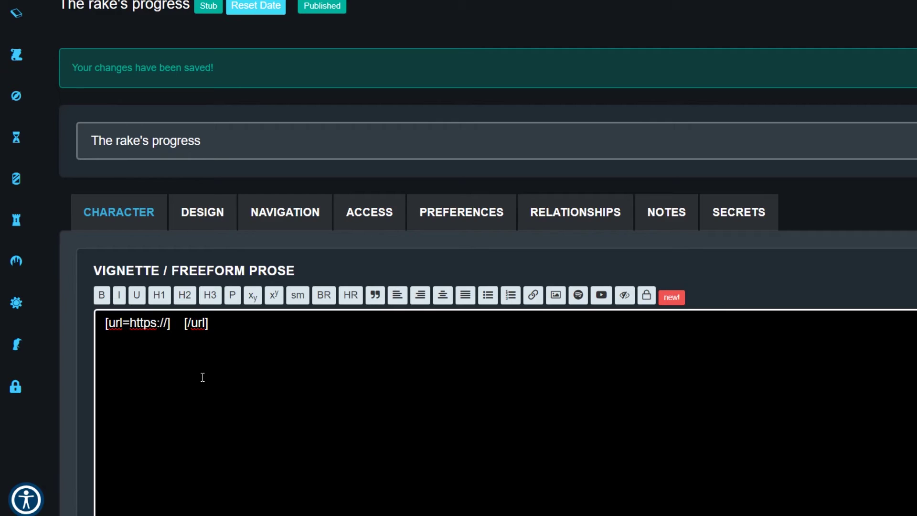
pyautogui.write('www.youtube.com/worldanvil] ')
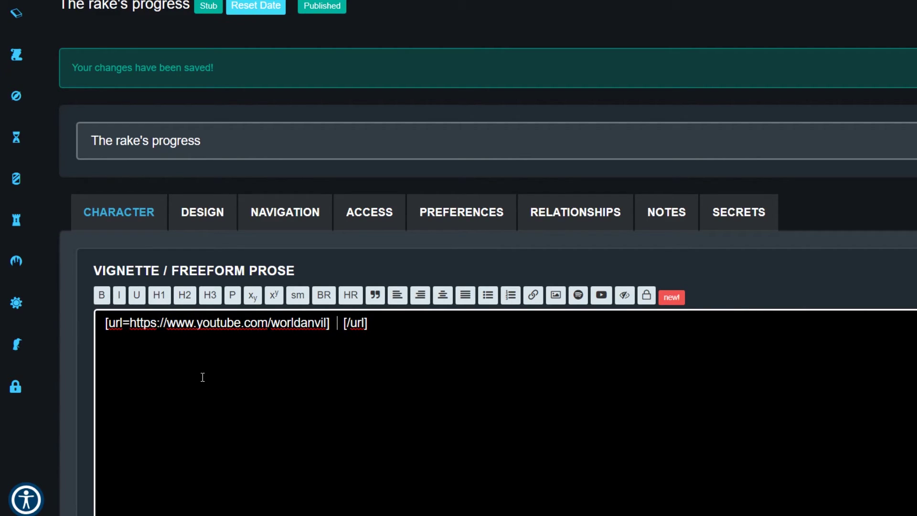
pyautogui.write('Best Worldbuilding Channel EVER')
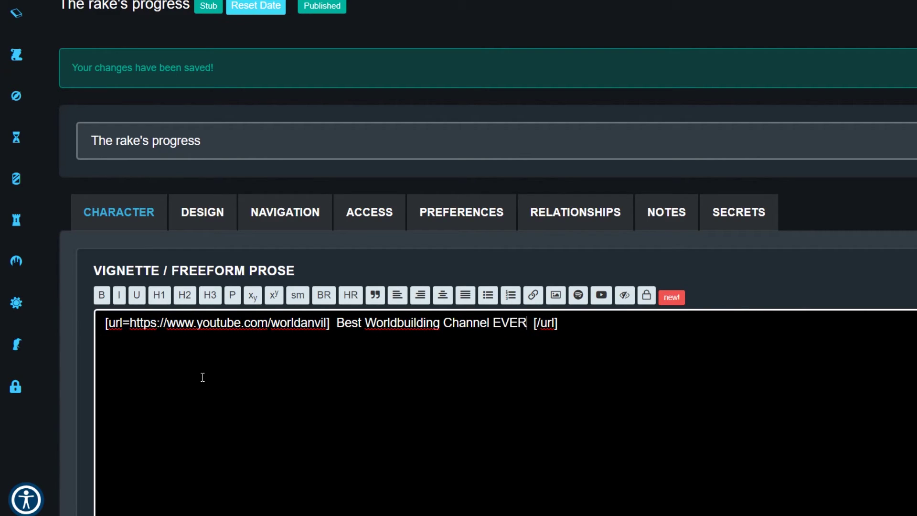
pyautogui.write('! :)')
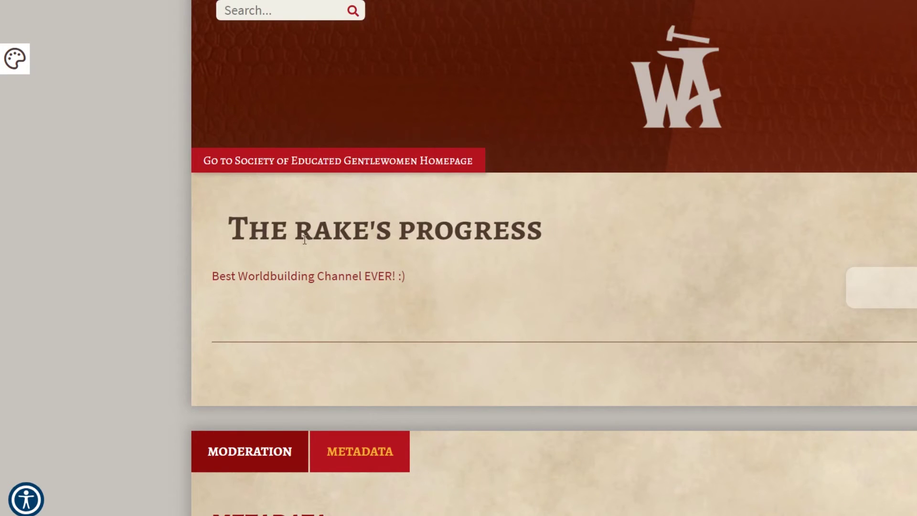
# Follow the link to the World Anvil YouTube channel, then open Spotify's share options for Atmospheric Sci-fi Soundtracks.
pyautogui.click(268, 278)
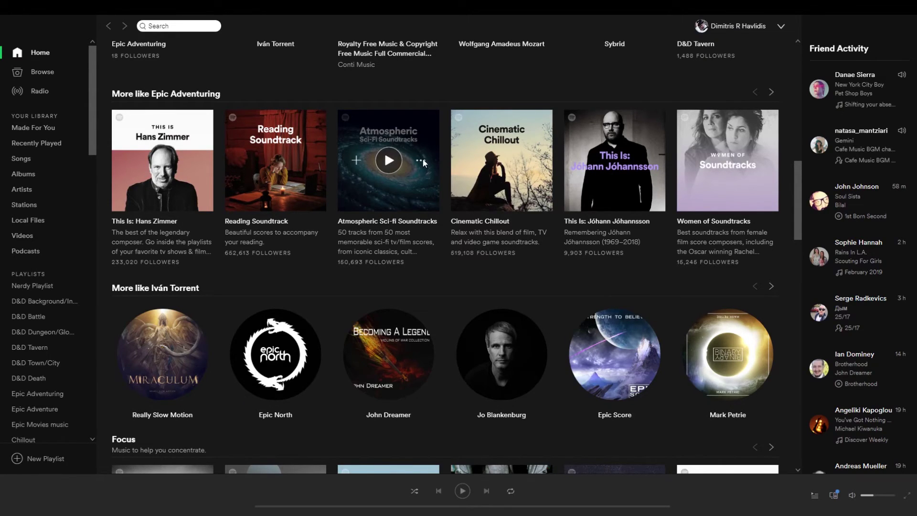
pyautogui.click(422, 158)
pyautogui.moveTo(459, 247)
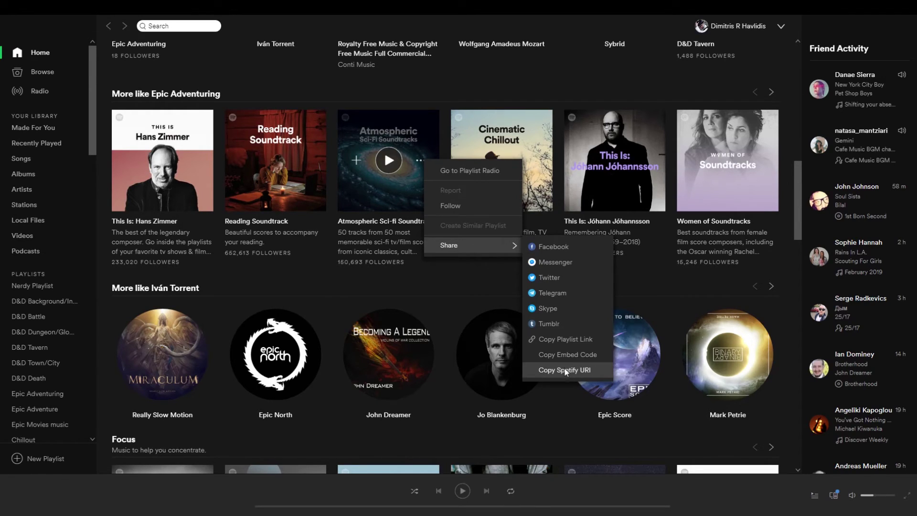
# Copy the playlist's Spotify URI and embed it in the freeform prose inside a [spotify:] tag.
pyautogui.click(600, 369)
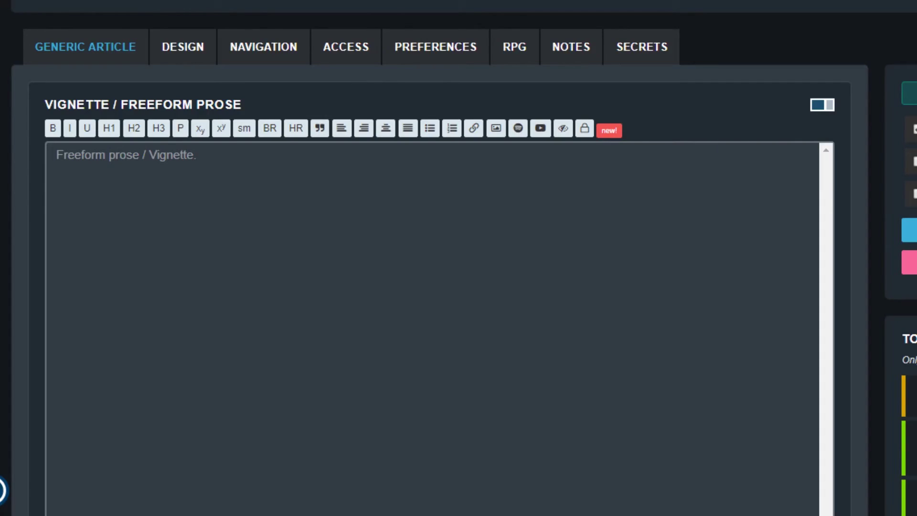
pyautogui.click(212, 221)
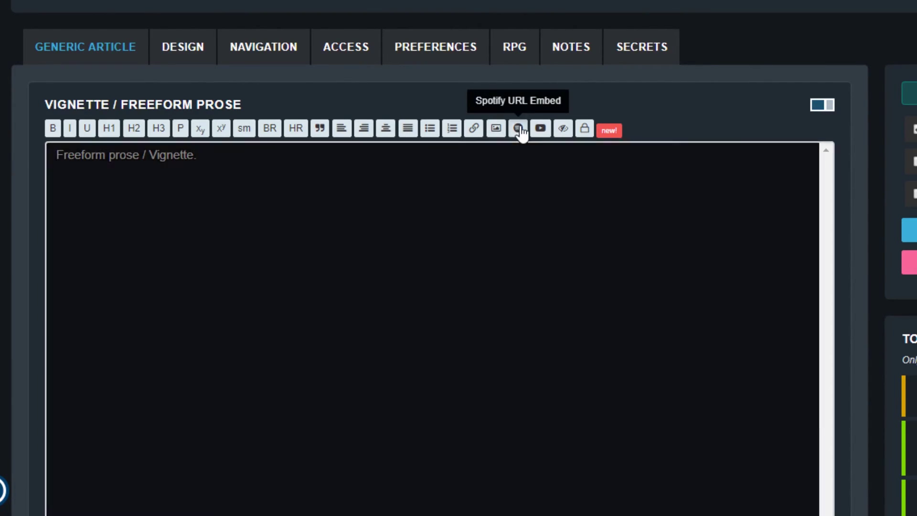
pyautogui.click(518, 128)
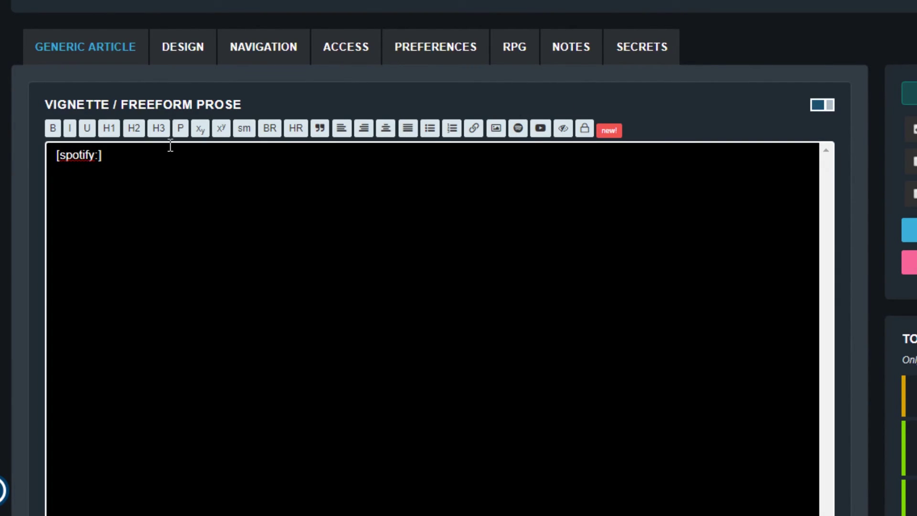
pyautogui.write('spotify:user:spotify:playlist:37i9dQZF1DXbleCFU20wRm')
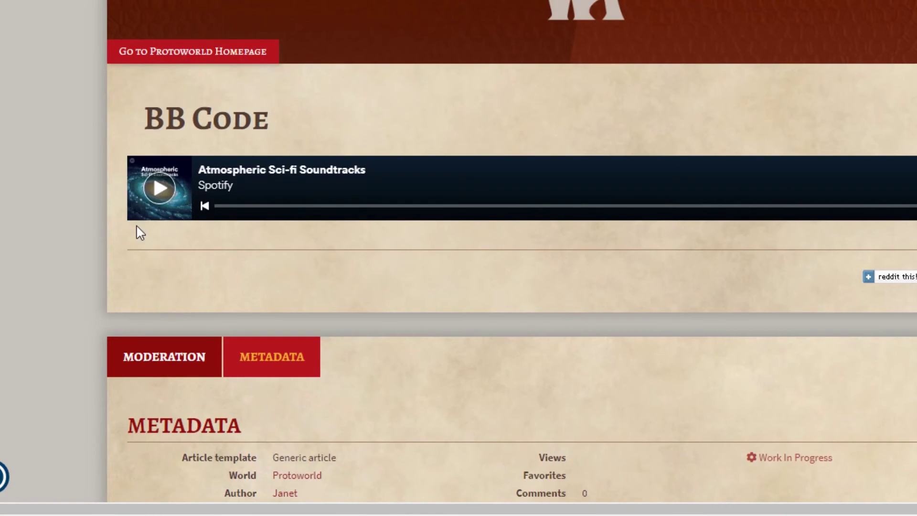
# Play the embedded Spotify playlist, then copy the YouTube video's short youtu.be share link.
pyautogui.click(158, 204)
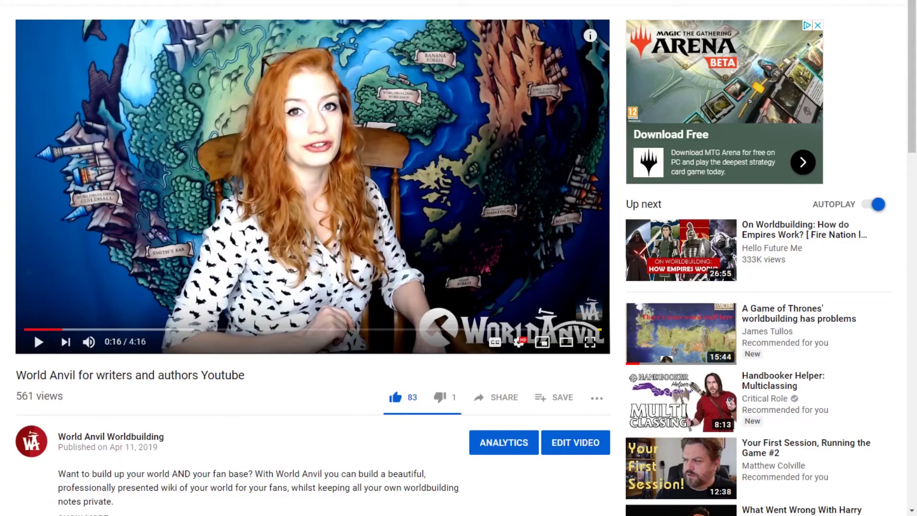
pyautogui.click(501, 397)
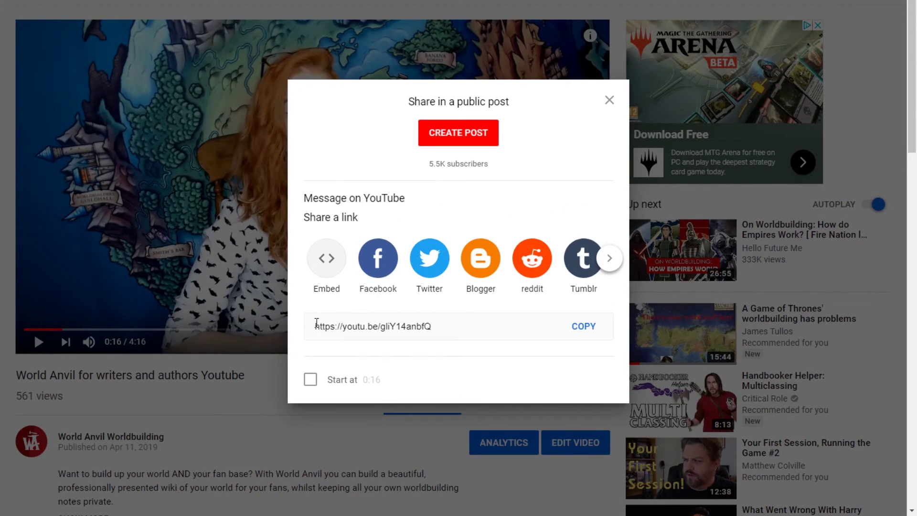
pyautogui.click(584, 328)
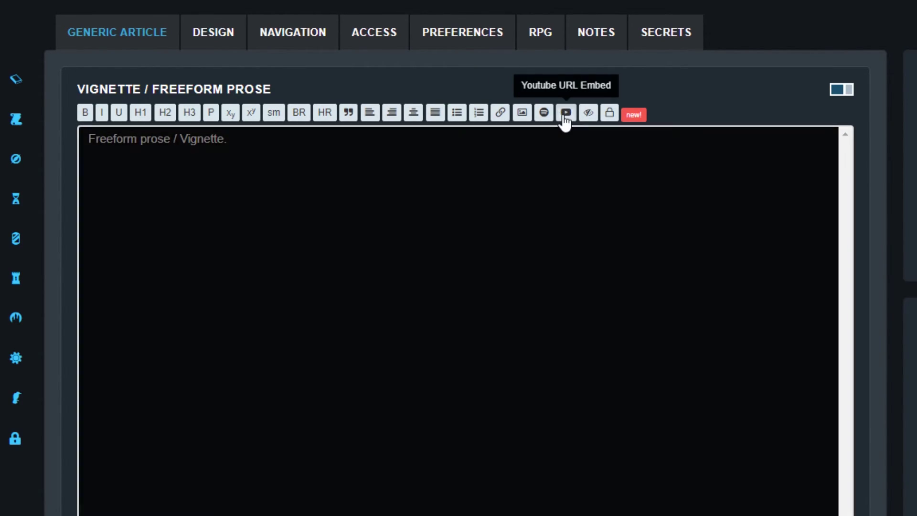
# Embed the copied YouTube link in the vignette with a [youtube:] tag and save the article.
pyautogui.click(565, 114)
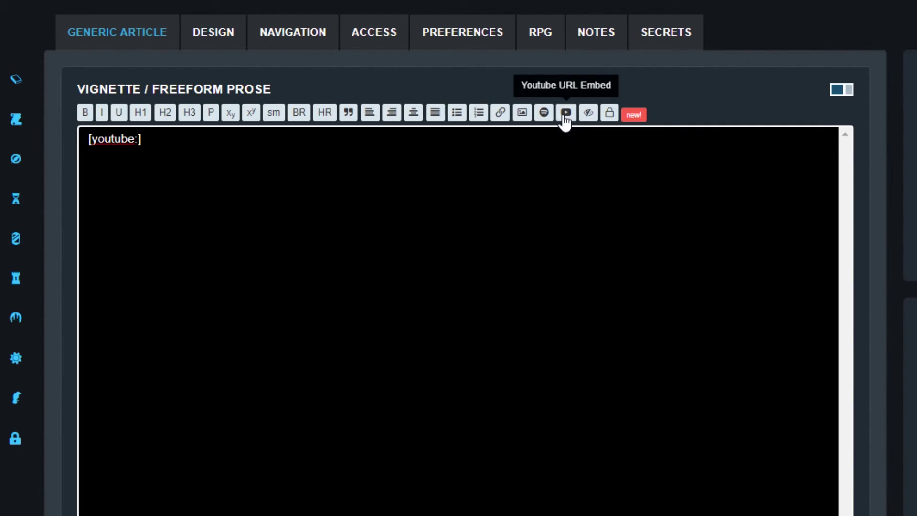
pyautogui.hotkey('ctrl', 'v')
pyautogui.hotkey('ctrl', 's')
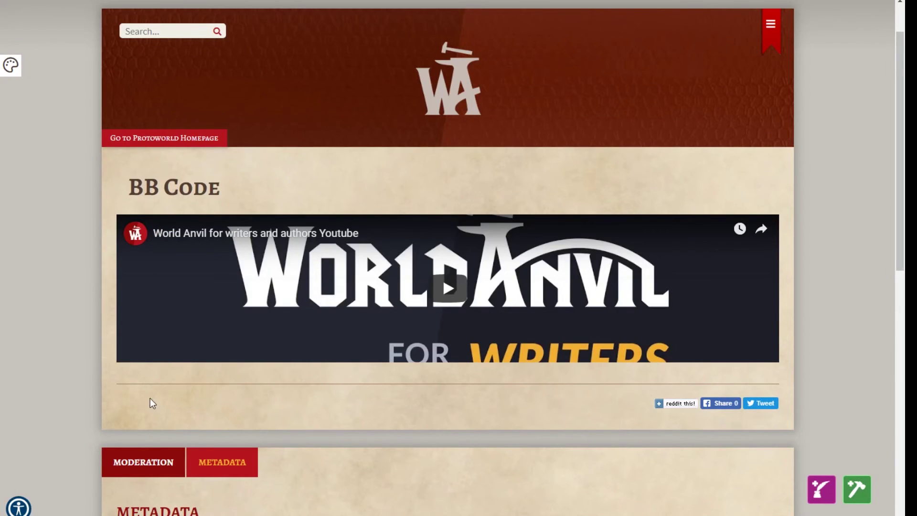
# Play the embedded videos on this article, the theme-music article and the Session 1 article.
pyautogui.click(448, 288)
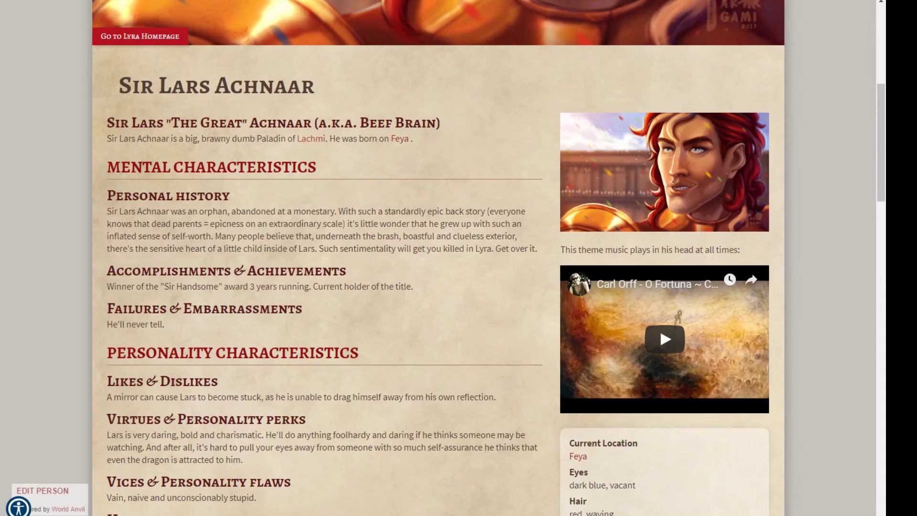
pyautogui.click(668, 339)
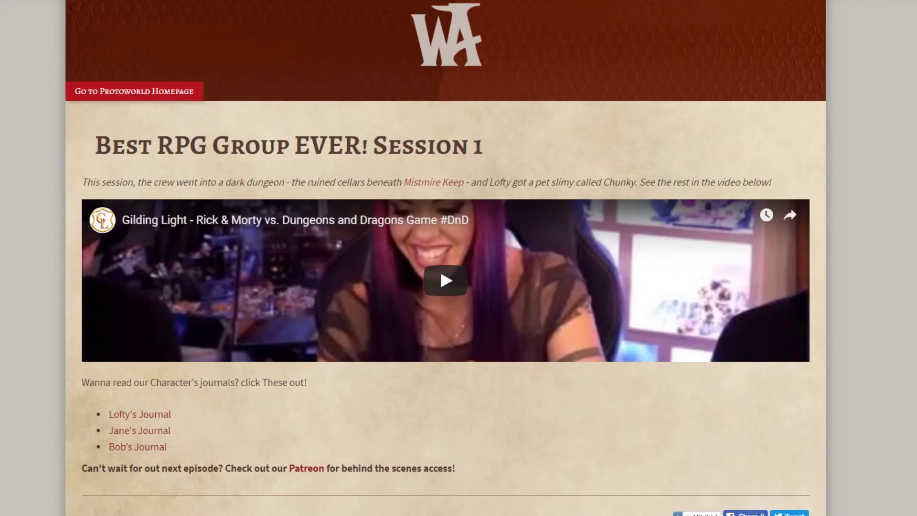
pyautogui.click(470, 300)
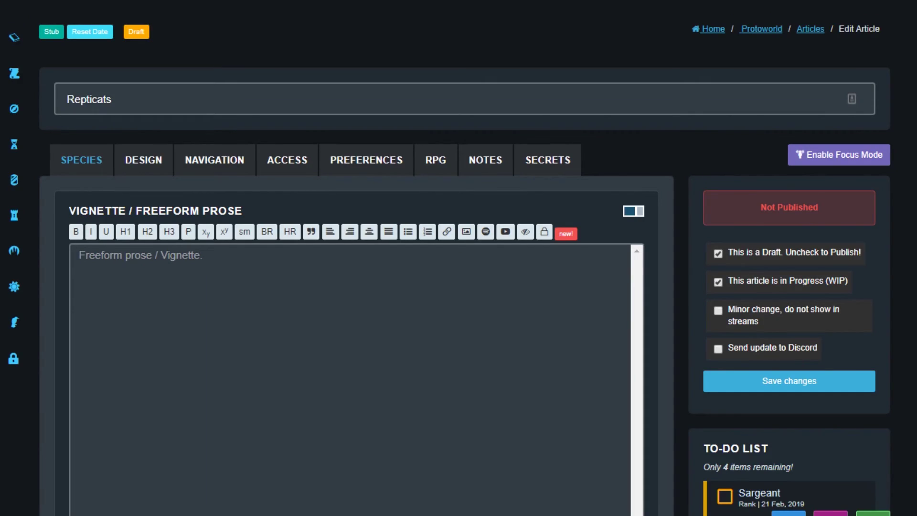
pyautogui.click(137, 320)
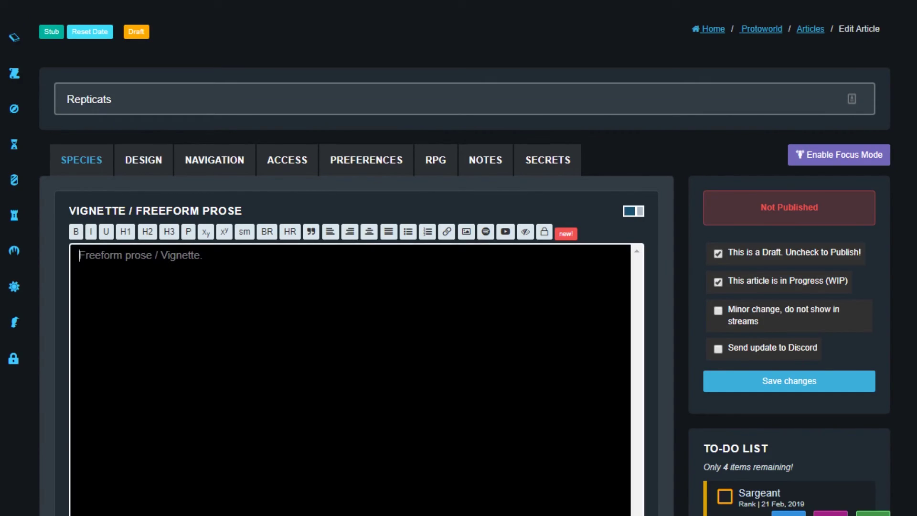
pyautogui.write('Repticats are adorable ')
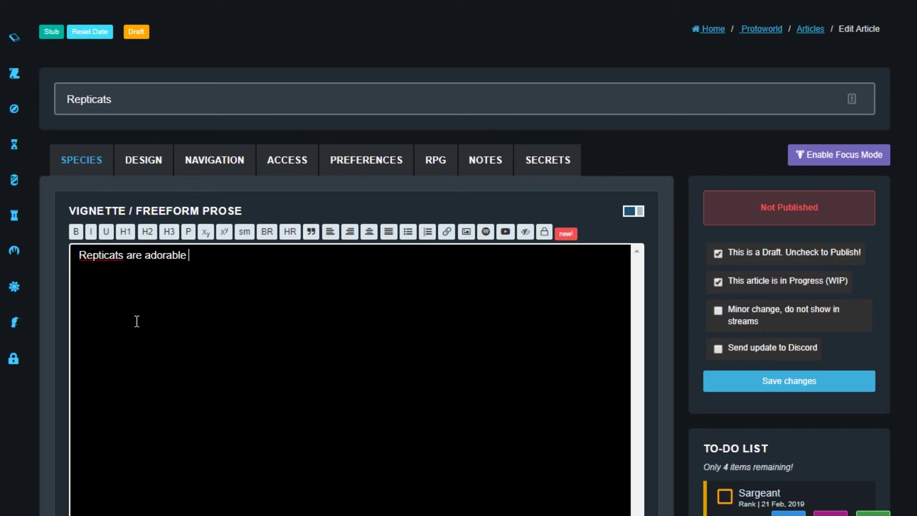
pyautogui.write('creatures with a comma')
pyautogui.press('BackSpace')
pyautogui.press('BackSpace')
pyautogui.write('bination of ')
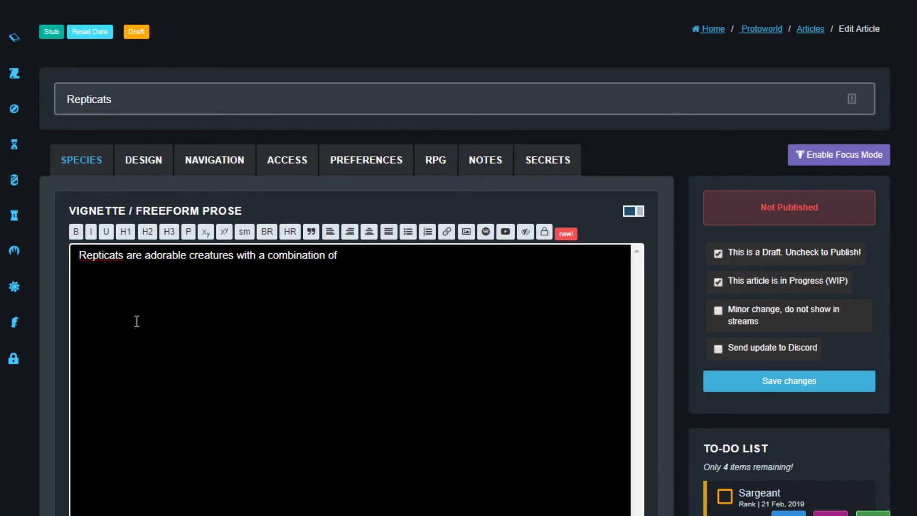
pyautogui.write('fur and scales. They make excellent pets.')
pyautogui.press('Return')
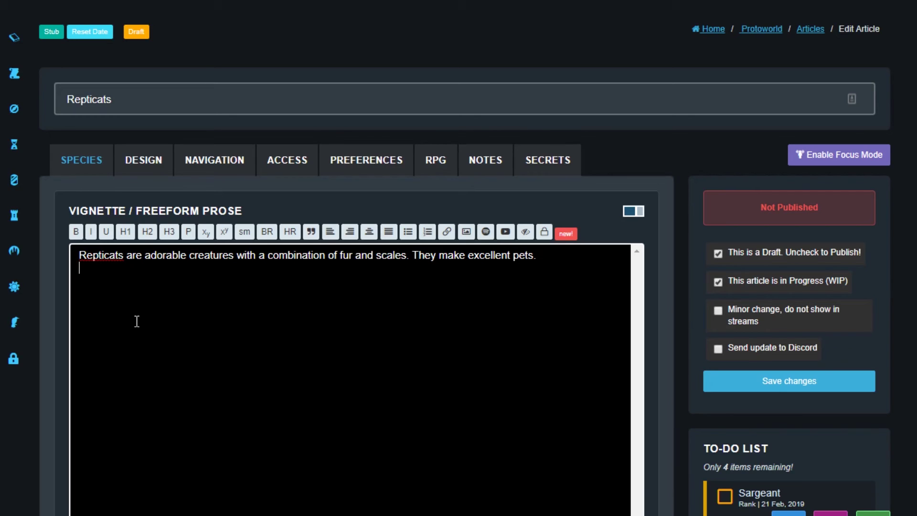
pyautogui.click(526, 232)
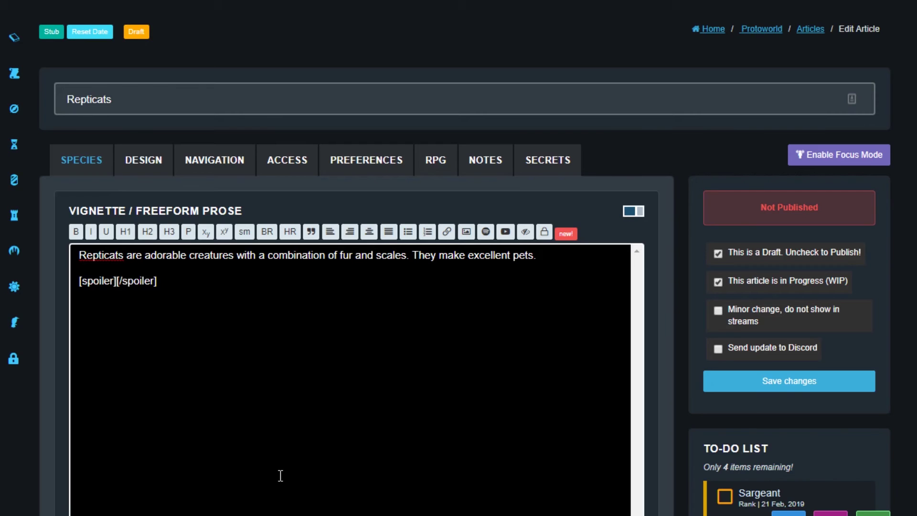
pyautogui.write('Their dung is the made ingredient in @Gharsh(item), a hallucinagenic drug which is currently causing wide-spread ')
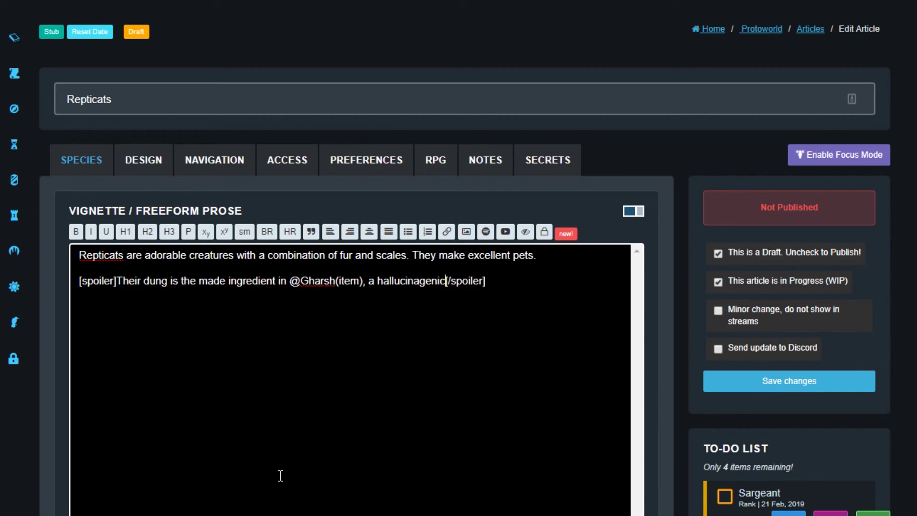
pyautogui.write('crime and un-employment in urban areas of this world.')
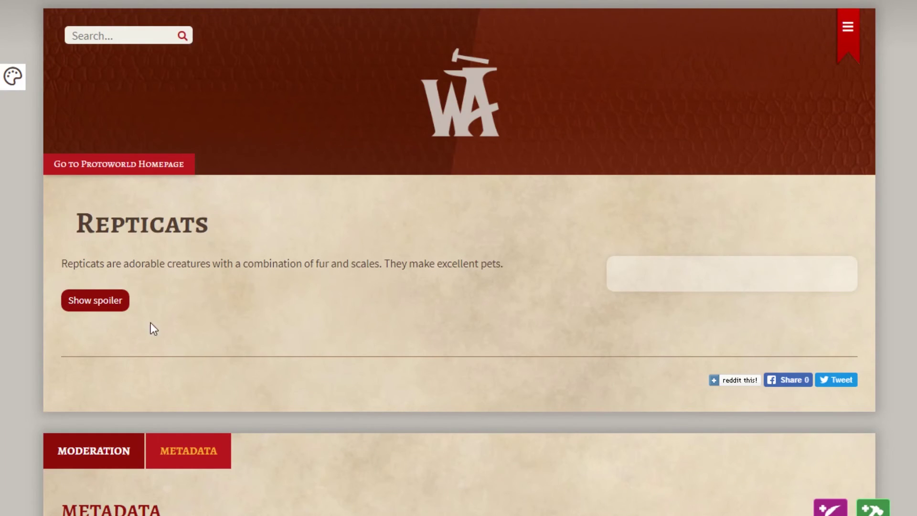
# Reveal the hidden Gharsh spoiler text on the saved Repticats article.
pyautogui.click(106, 302)
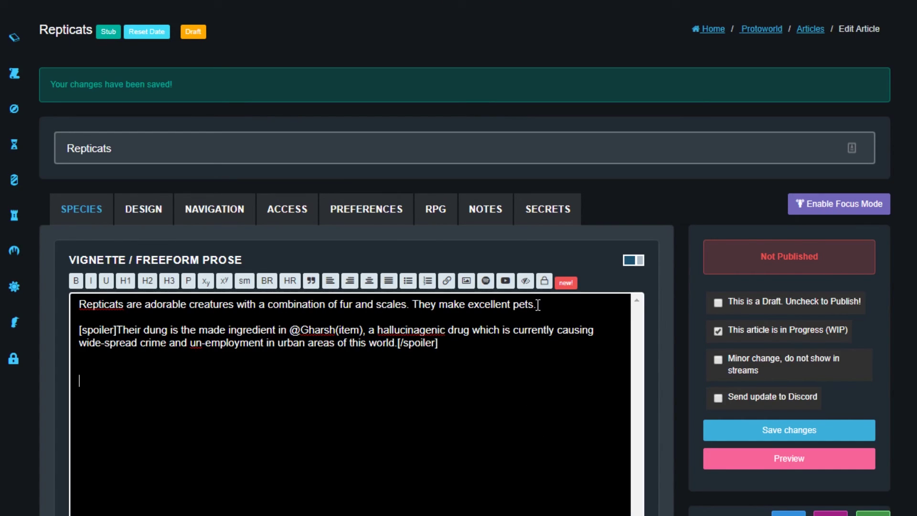
# Add a /* */ note about the REPLICAT CUDDLING AGENCY novel, then 'This is some more text which is visible.', and save.
pyautogui.click(544, 281)
pyautogui.write('Replicats are going to be a ma')
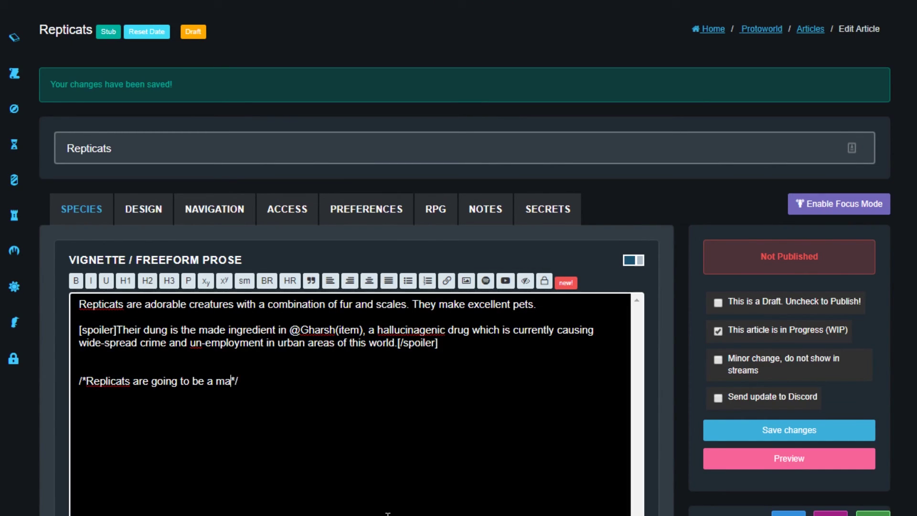
pyautogui.write('ssively important part of the REPLICAT CUDDLING ')
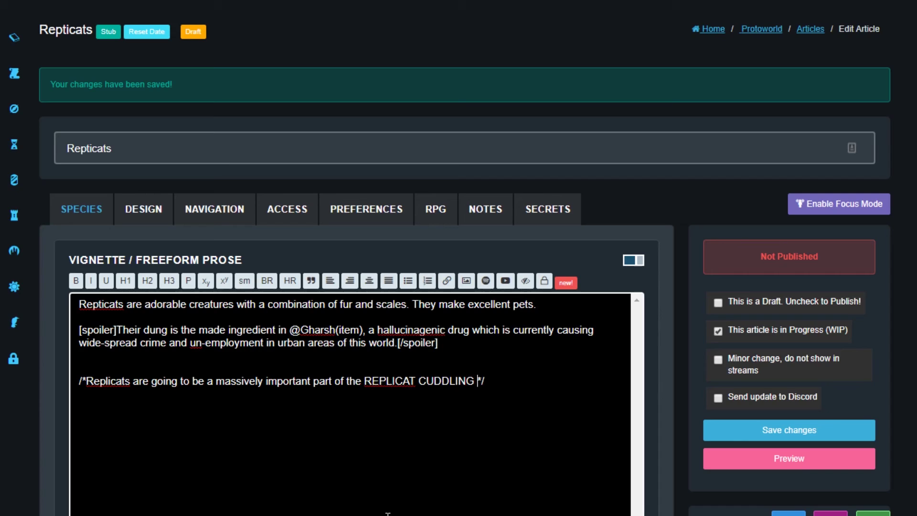
pyautogui.write('AGENCY novel!')
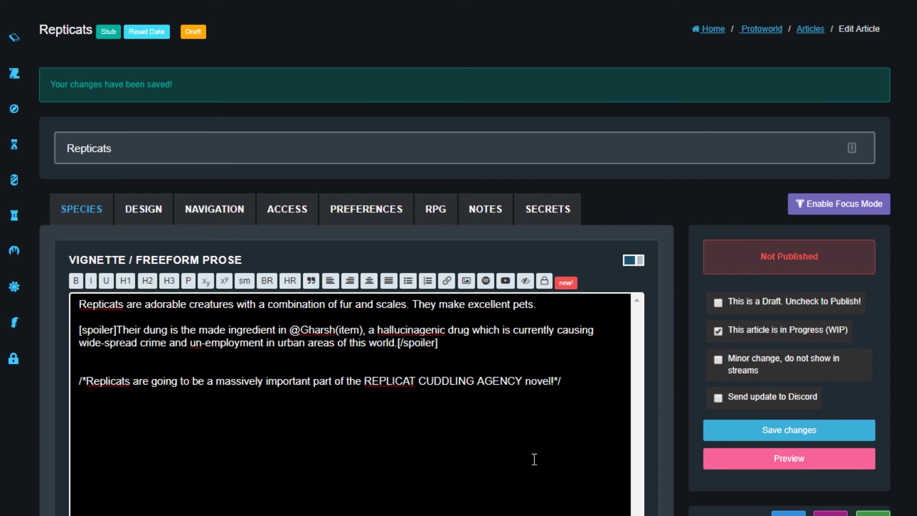
pyautogui.press('Return')
pyautogui.press('Return')
pyautogui.press('Return')
pyautogui.write('This is some more text which is visible.')
pyautogui.click(747, 432)
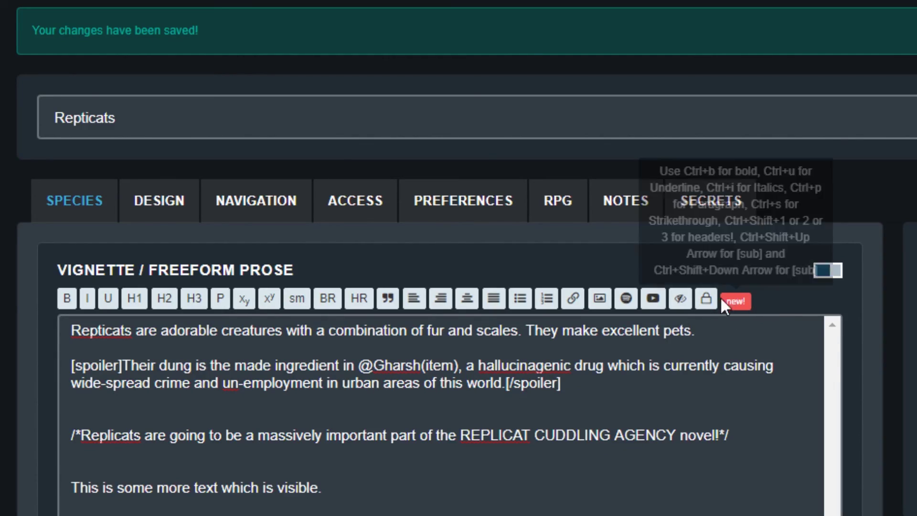
# Check the keyboard shortcuts listed by the red new! badge.
pyautogui.moveTo(740, 301)
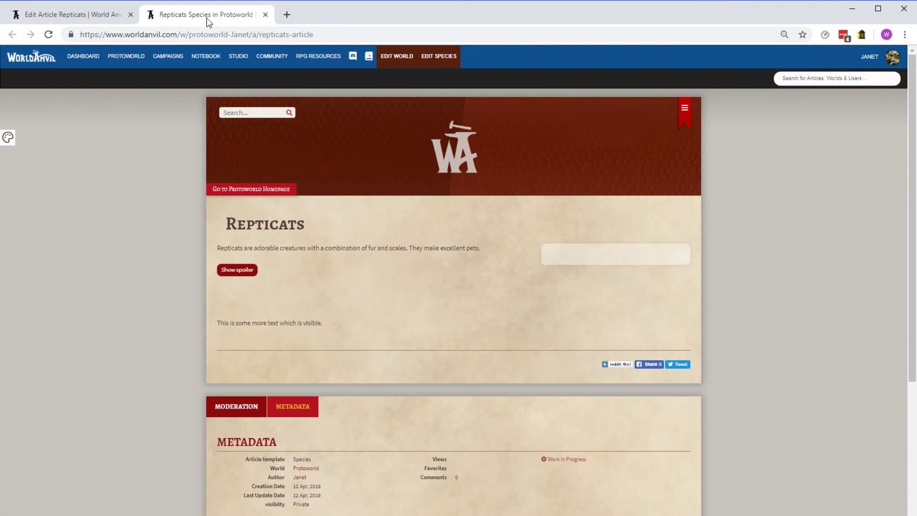
# Append 'I am editing my text. [b]I WILL REMEMBER TO PRESS SAVE![/b]', save, and reload the article page.
pyautogui.click(94, 19)
pyautogui.write('I am editing my text. [b]I WILL REMEMBER TO PRESS SAVE! [/b]')
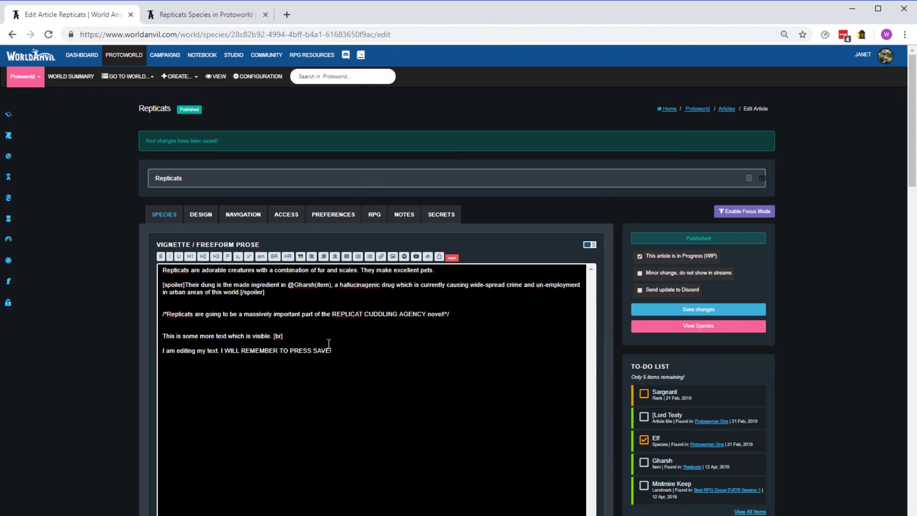
pyautogui.hotkey('ctrl', 's')
pyautogui.click(208, 16)
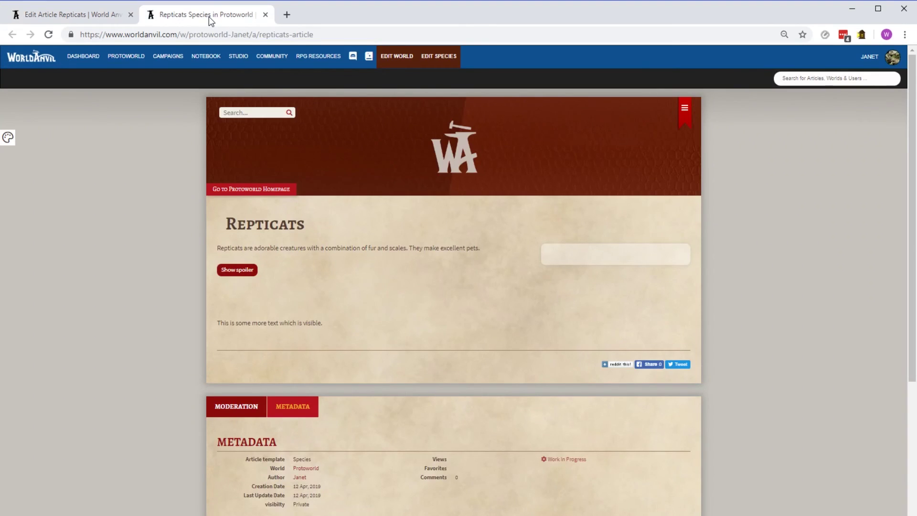
pyautogui.click(48, 34)
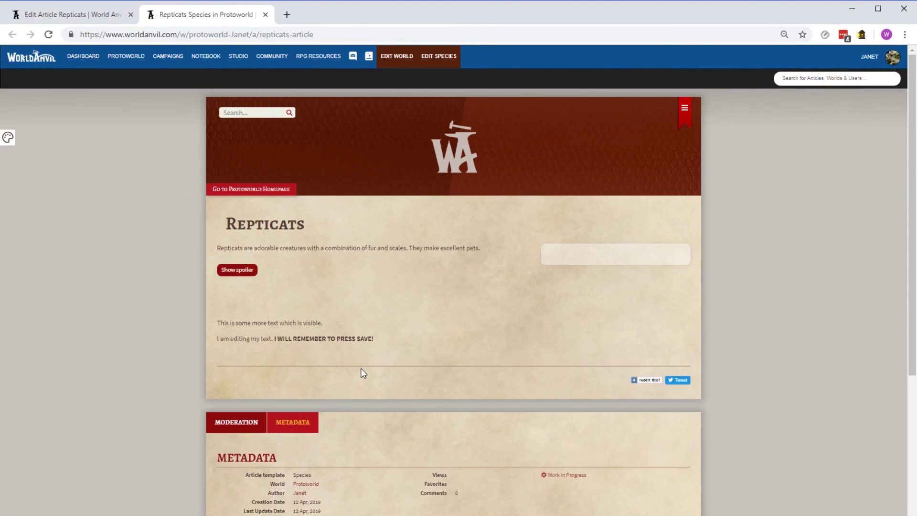